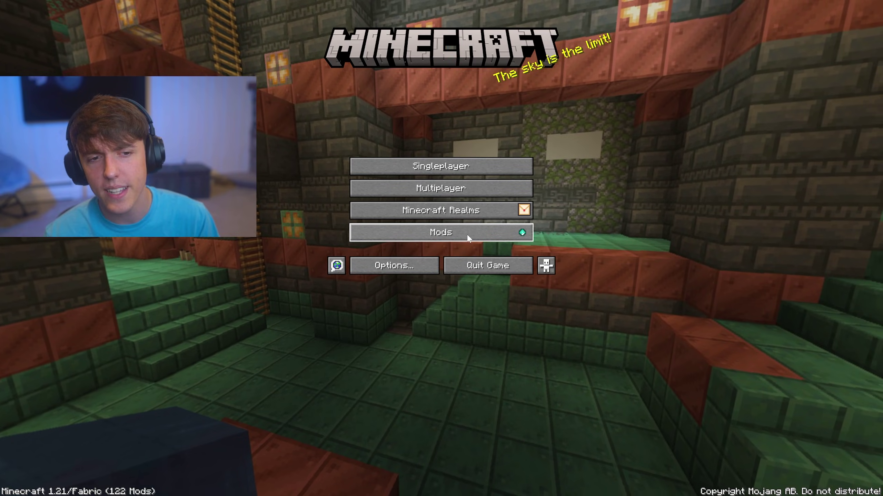
Show the Mods list from the Minecraft title screen, listing the 34 installed Fabric mods
click(468, 237)
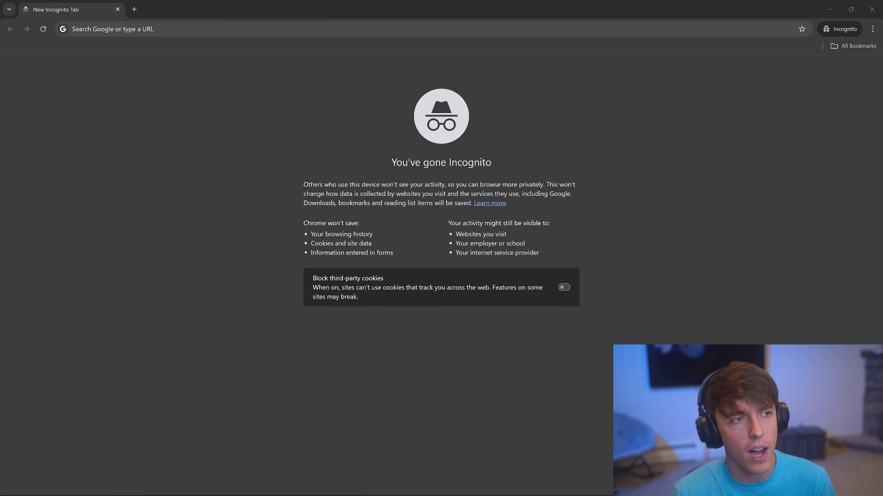
Search 'fabric installer' and download fabric-installer-1.0.1.exe for Windows from fabricmc.net
click(73, 29)
text(fabric installer)
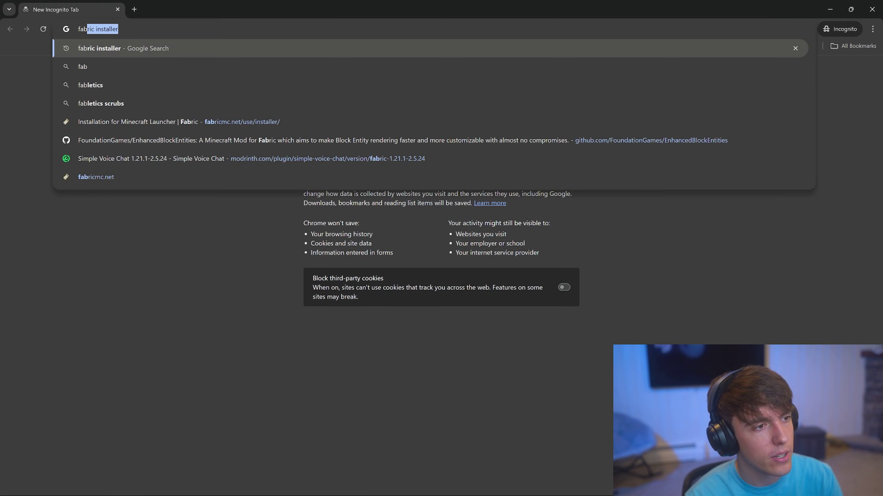
key(Return)
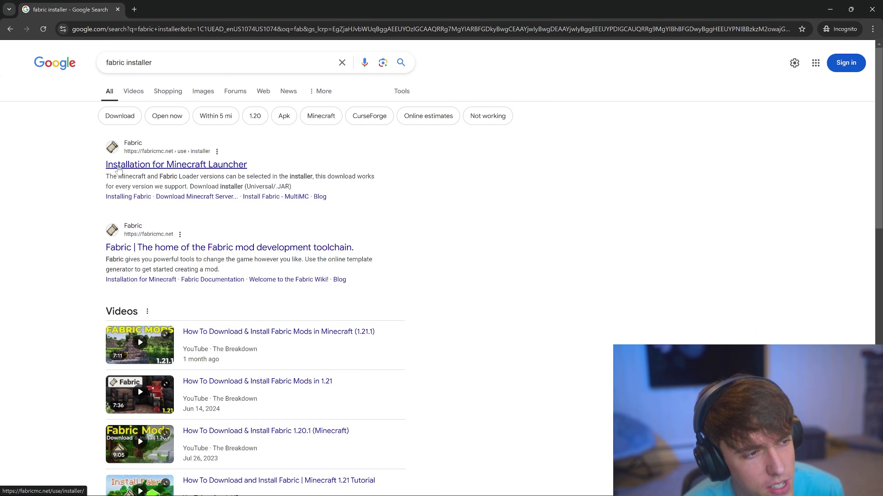
click(119, 166)
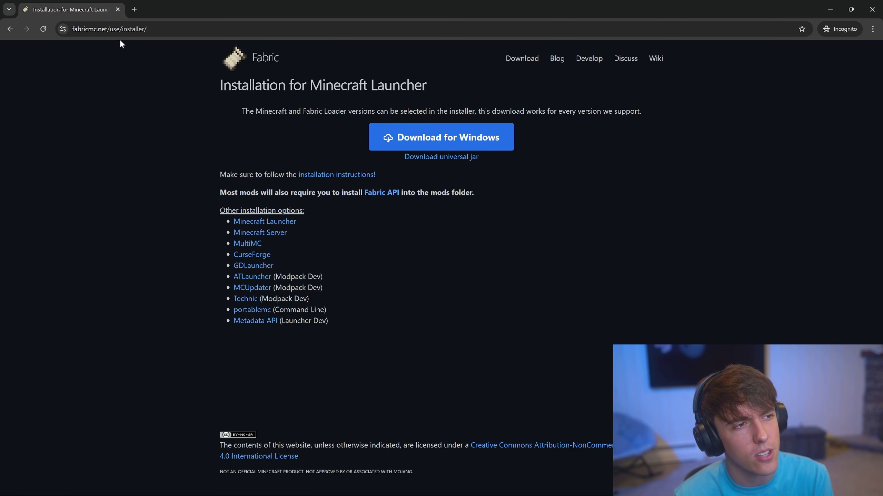
click(100, 31)
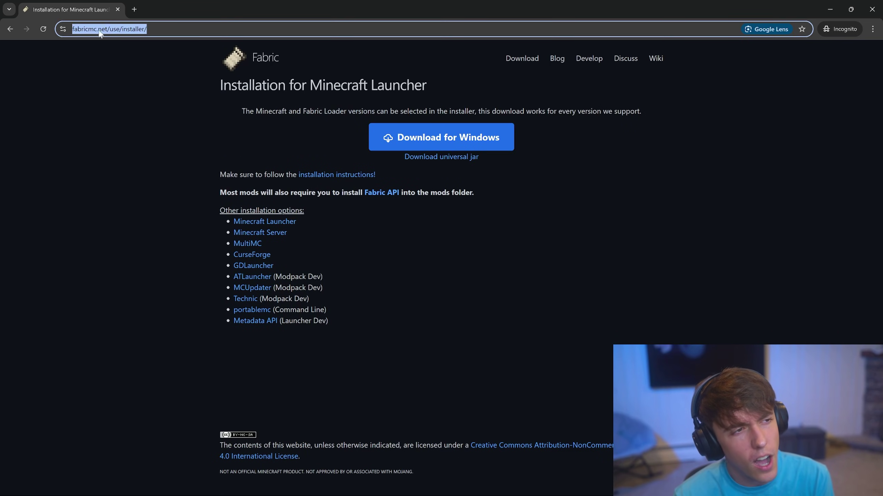
click(131, 67)
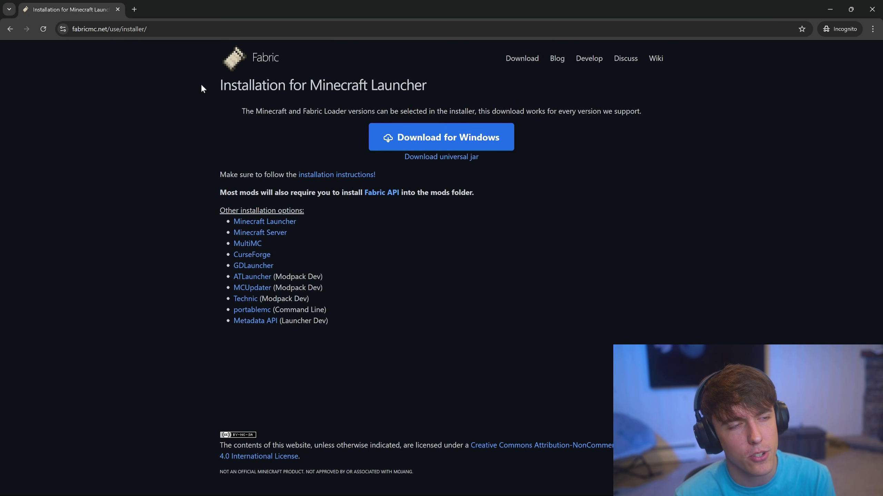
click(450, 143)
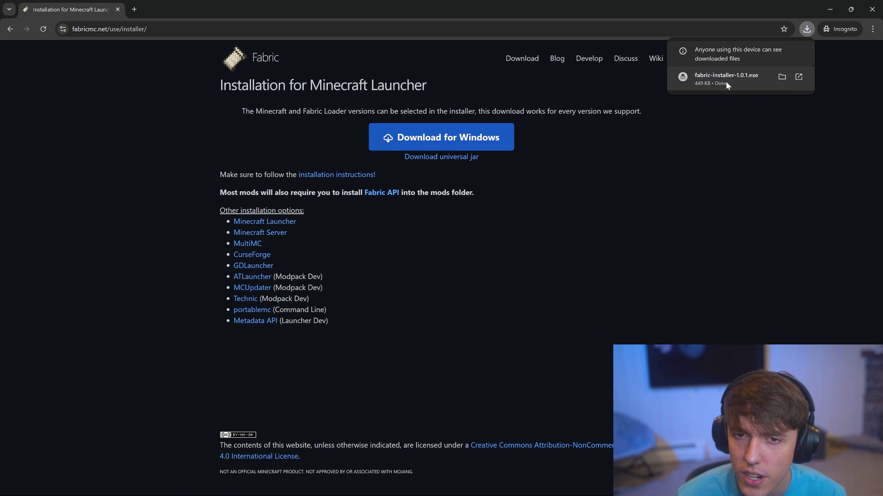
Run fabric-installer-1.0.1.exe and keep Minecraft version 1.21.1 with snapshots hidden
click(746, 78)
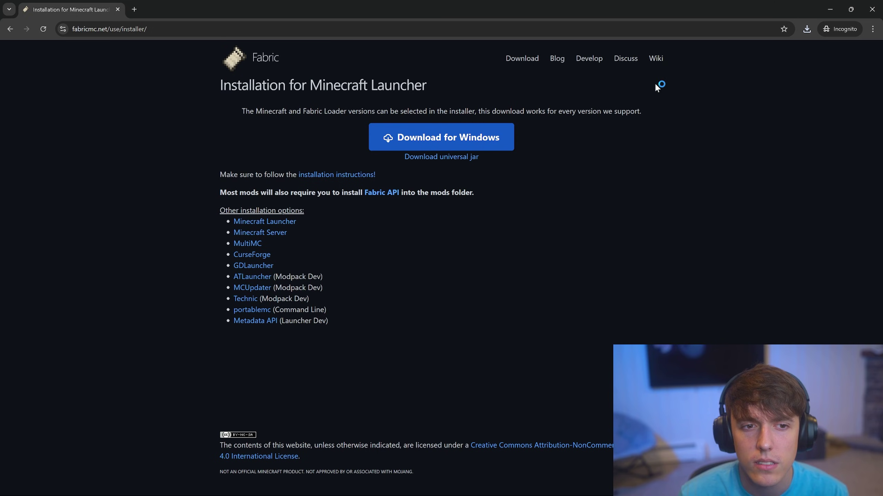
click(418, 223)
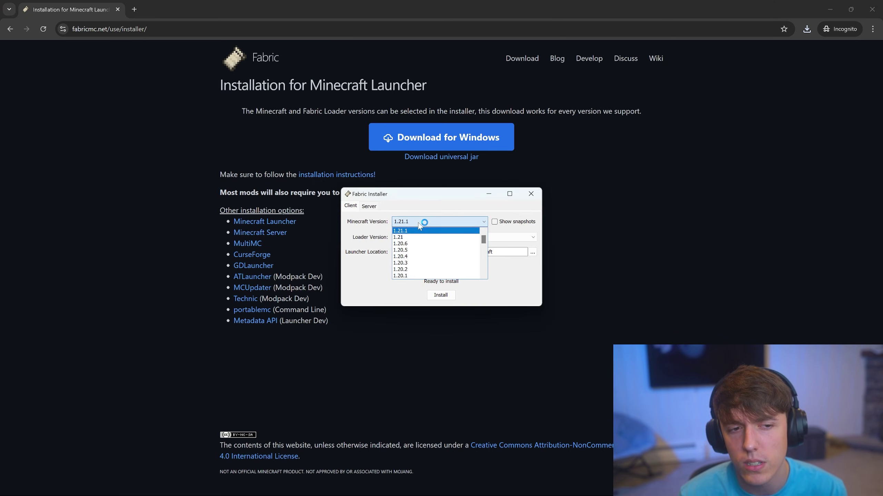
click(430, 226)
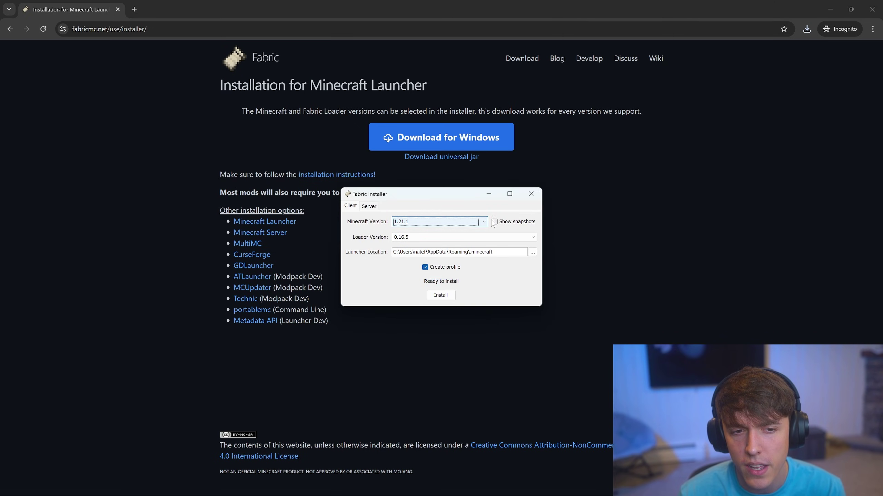
click(494, 222)
click(494, 222)
click(411, 224)
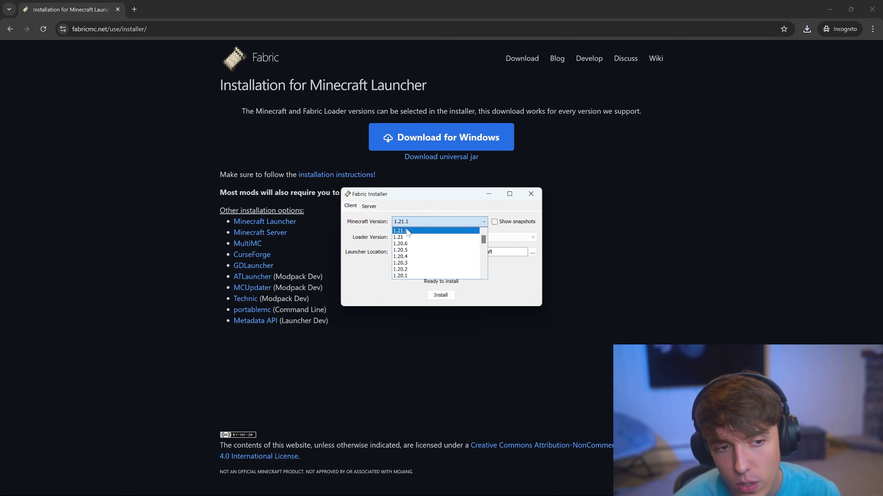
click(425, 223)
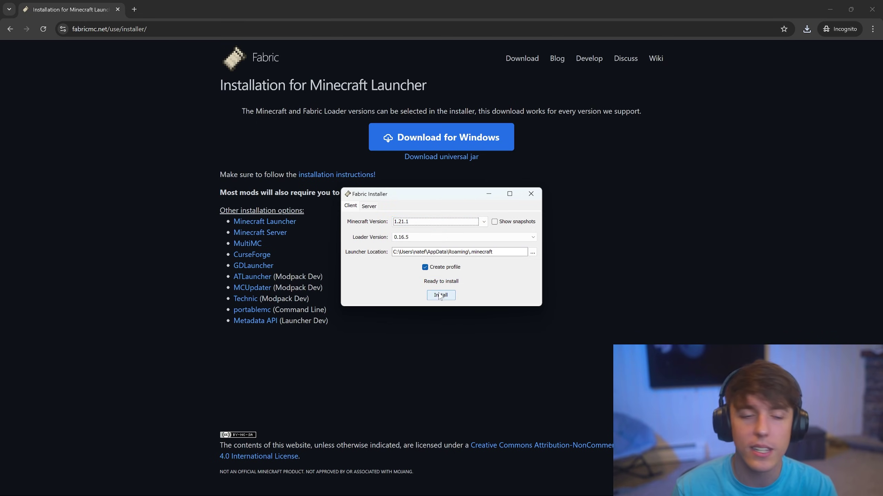
Install Fabric Loader 0.16.5 for 1.21.1, dismiss the success message and close the installer
click(441, 294)
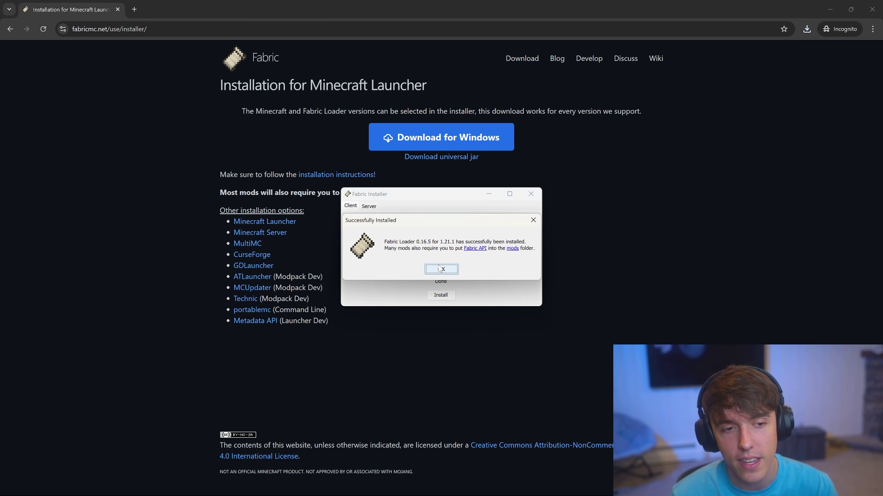
mouse_move(492, 490)
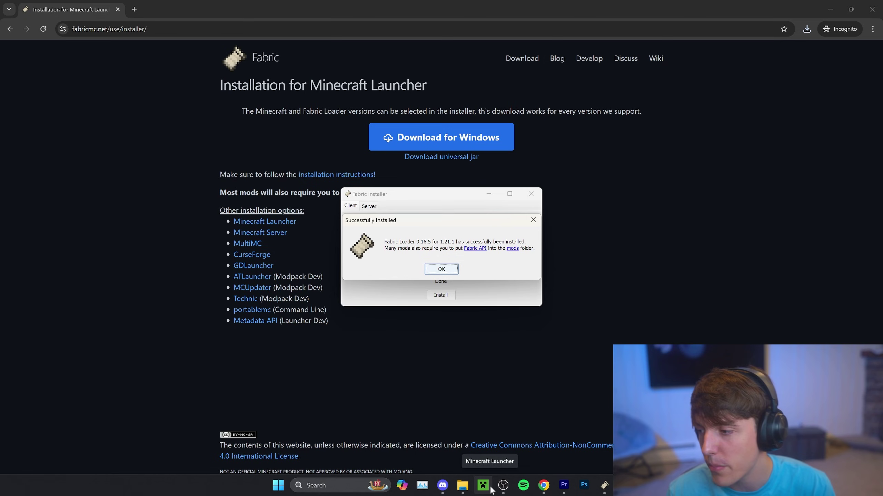
click(484, 486)
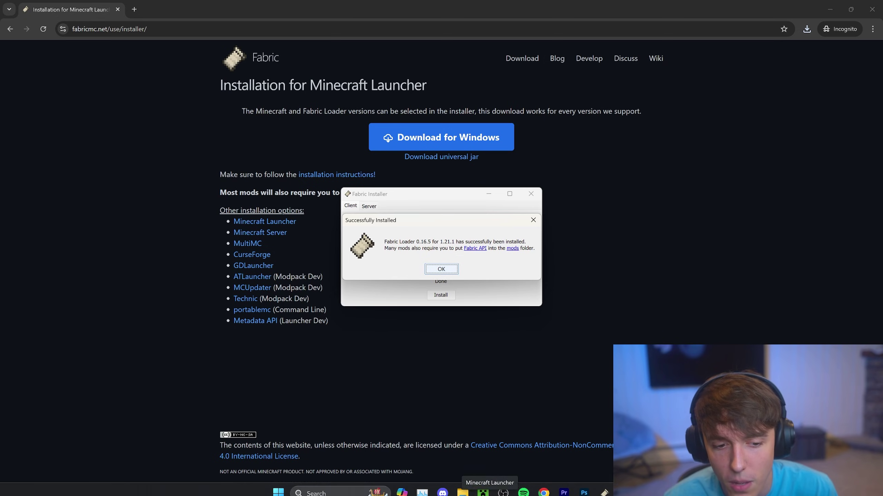
click(448, 269)
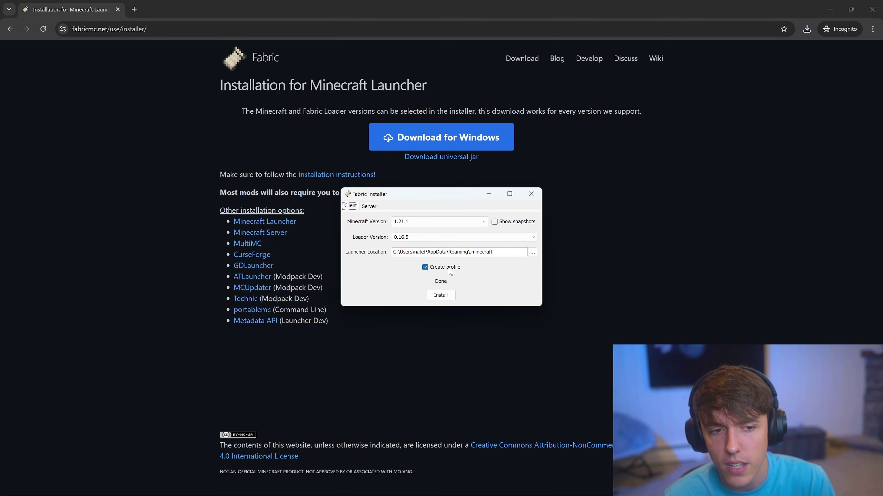
click(530, 198)
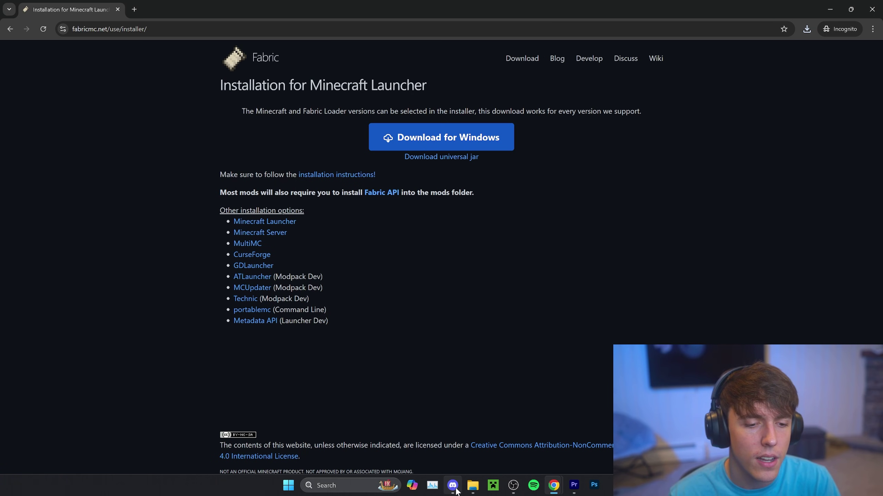
In Minecraft Launcher, select the fabric-loader-1.21.1 installation
click(492, 486)
click(282, 372)
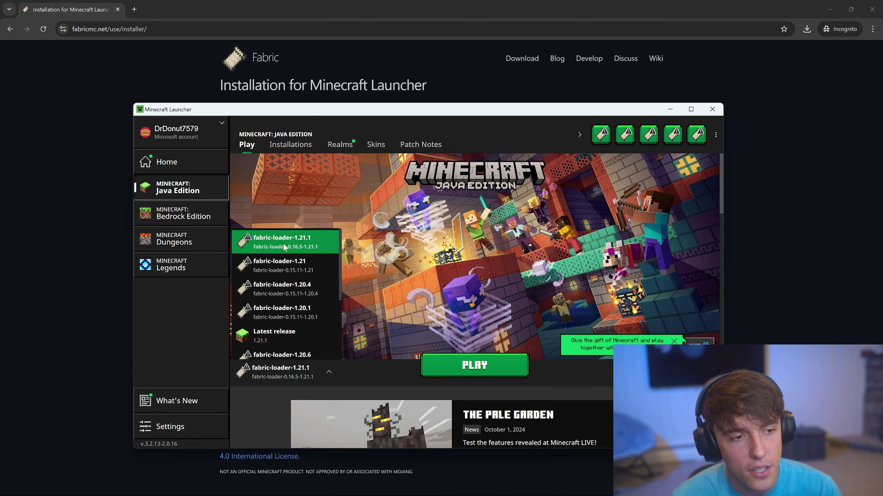
scroll(277, 282, down, 2)
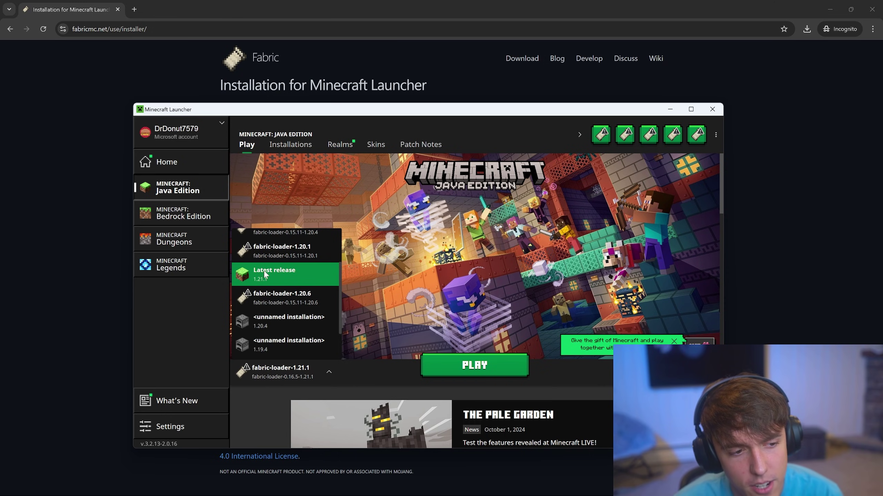
scroll(273, 277, up, 2)
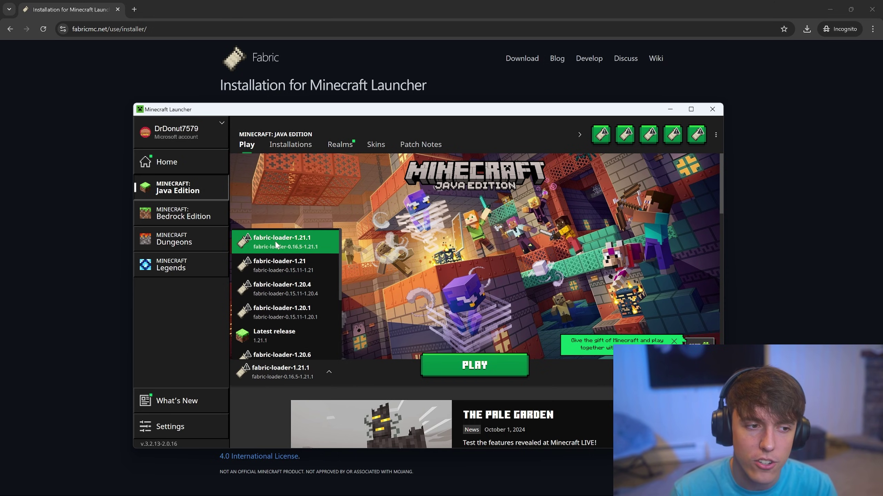
click(301, 241)
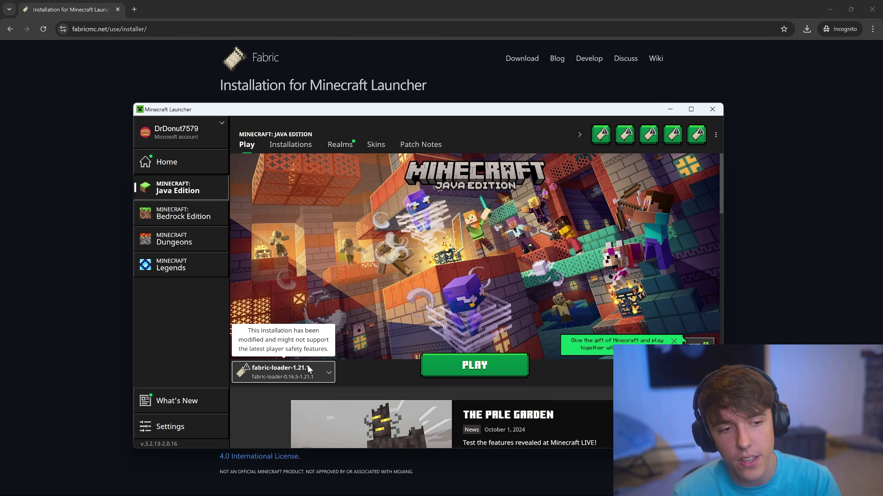
Open File Explorer and go to the AppData Roaming folder via %appdata%
mouse_move(470, 490)
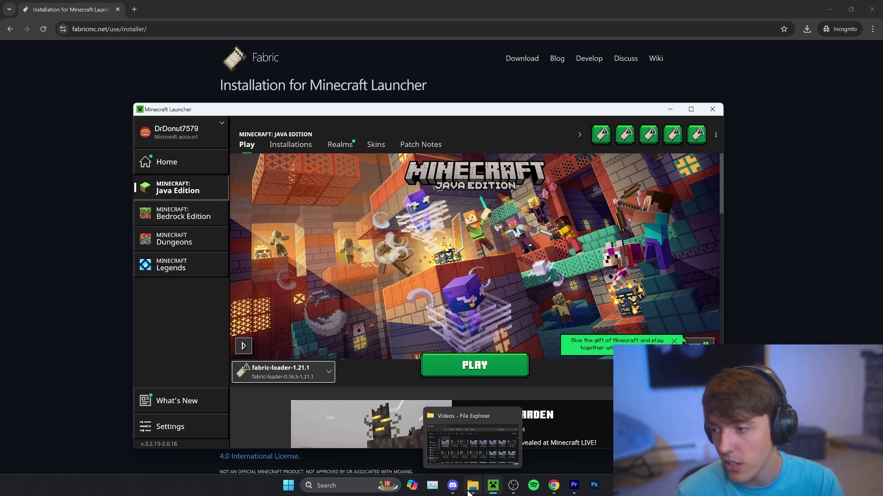
click(470, 490)
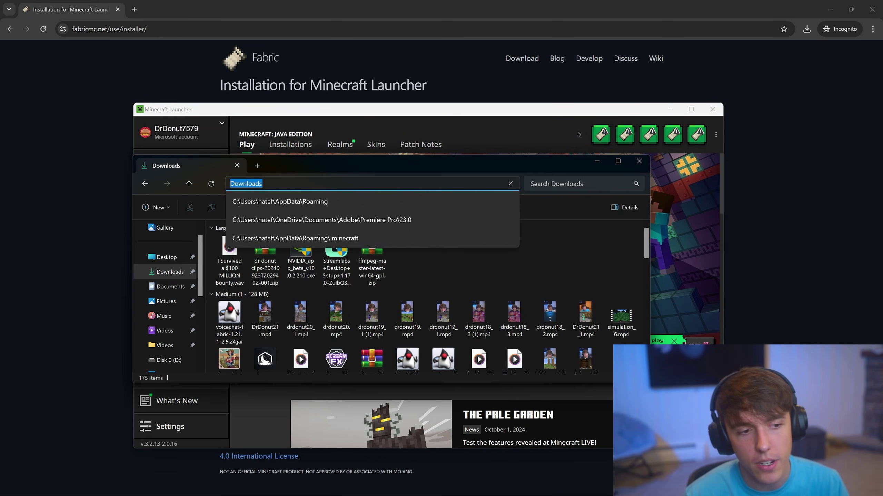
text(%appdata%%)
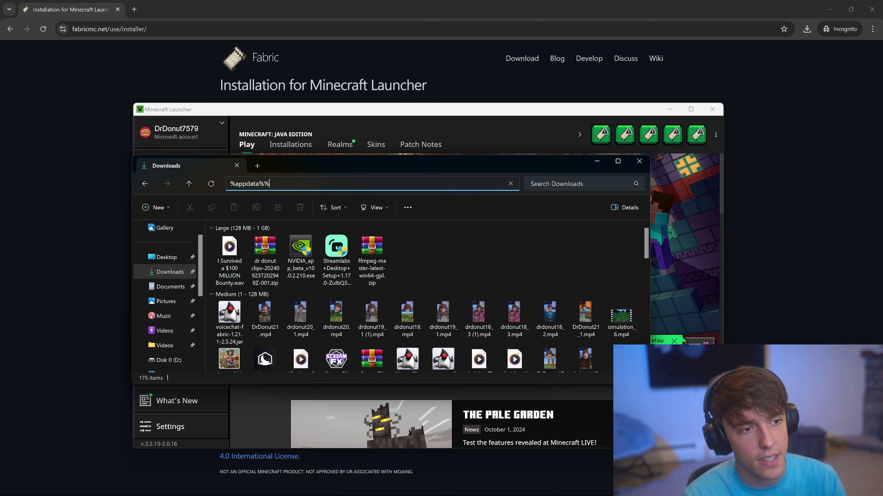
key(Return)
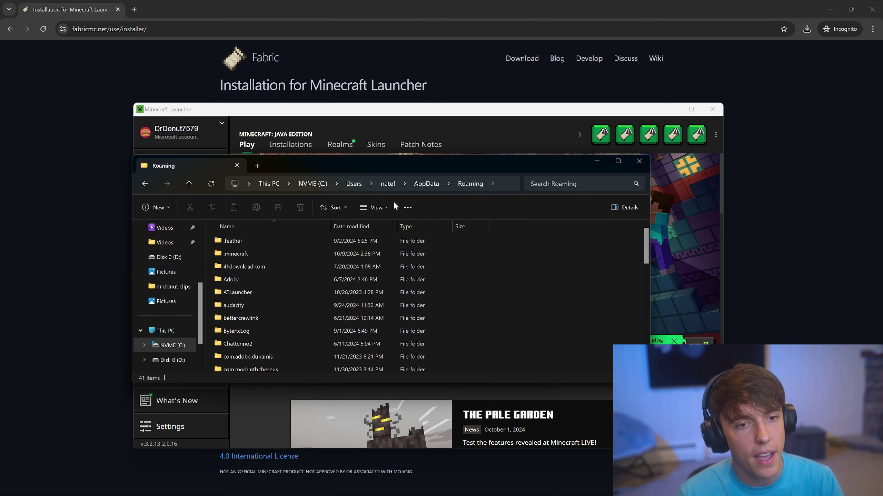
Inside .minecraft, create a new folder named mods
double_click(255, 253)
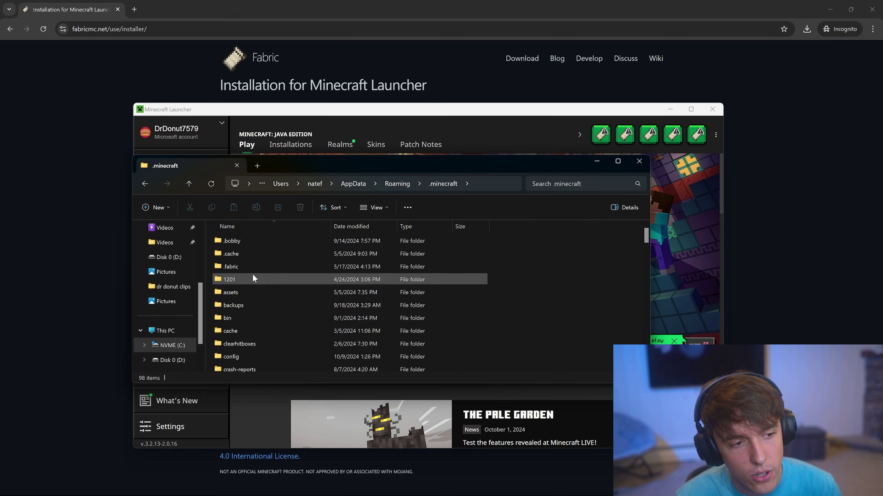
right_click(518, 317)
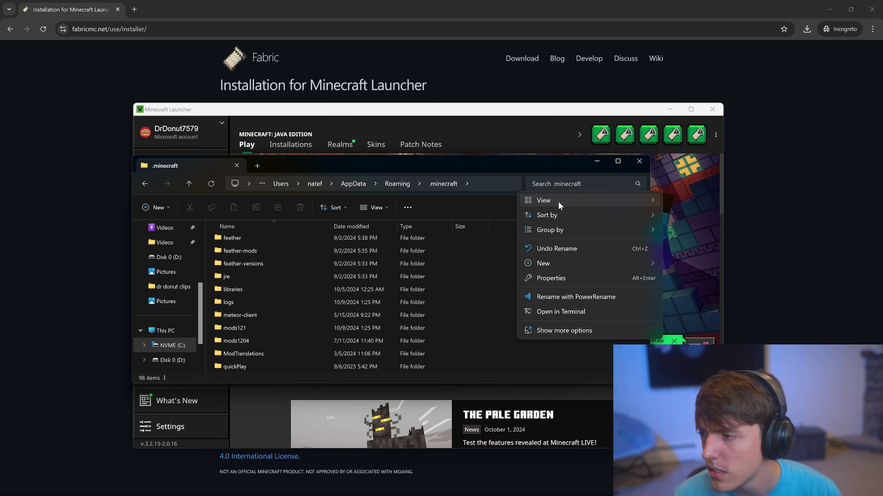
mouse_move(574, 267)
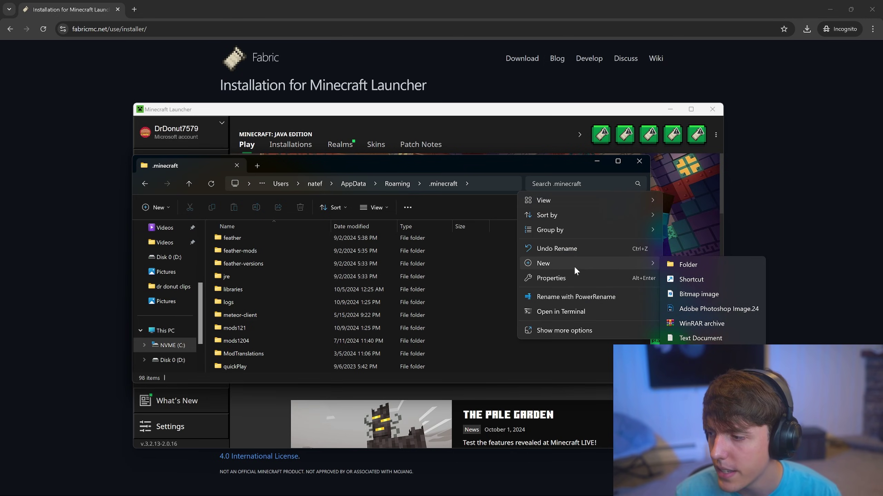
click(676, 263)
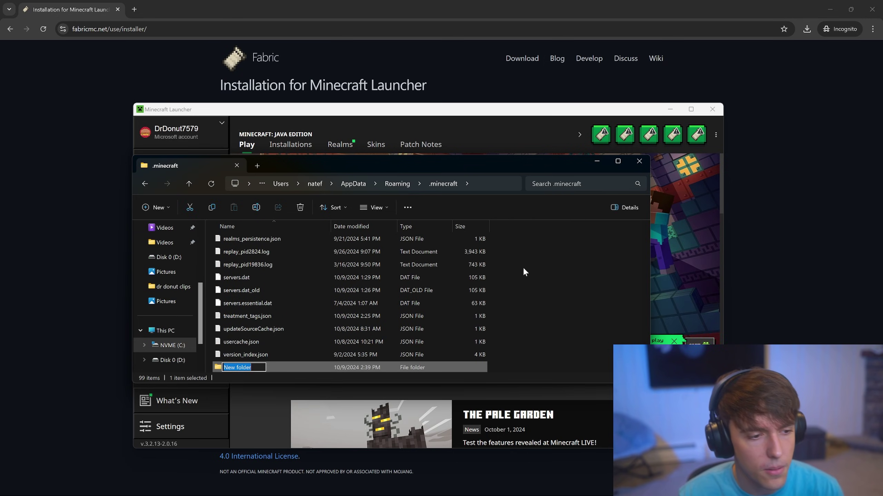
text(mods)
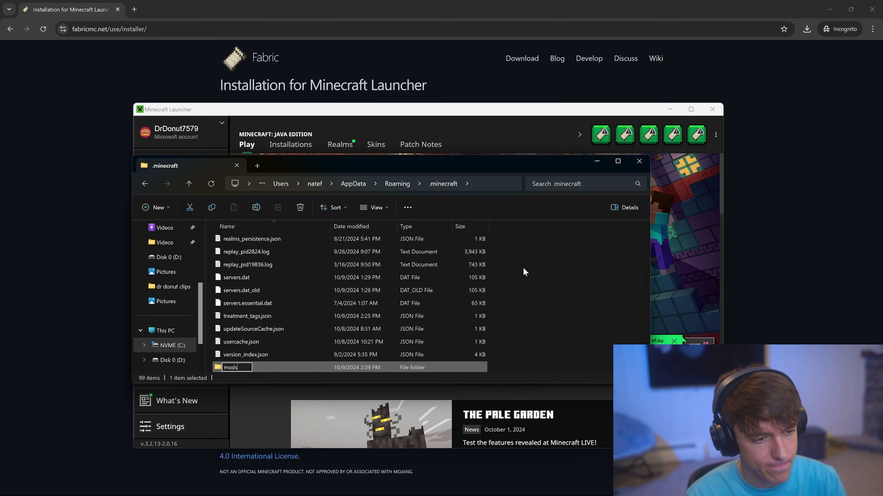
key(Return)
Download Fabric API 0.105.0+1.21.1 and voicechat fabric-1.21.1-2.5.24 from Modrinth
double_click(361, 363)
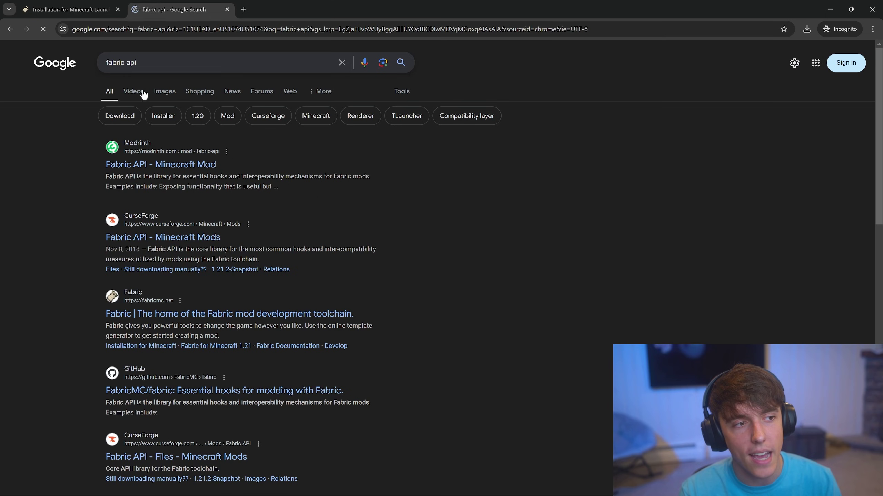
click(151, 159)
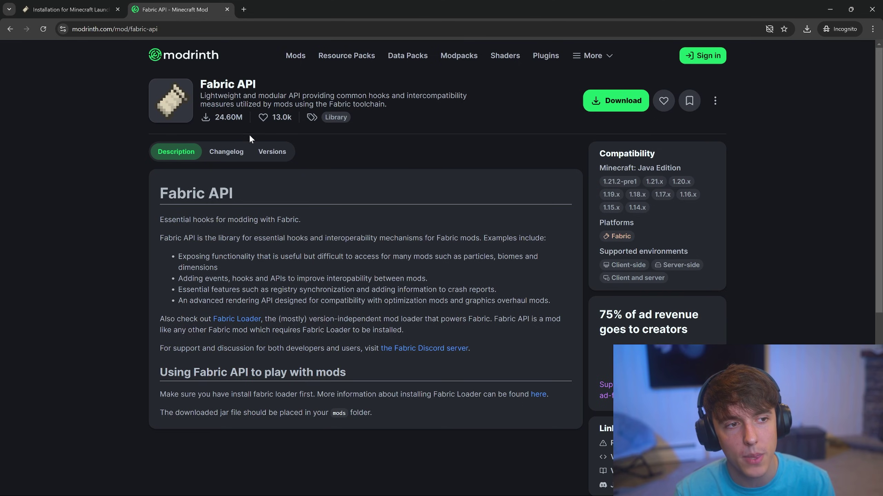
click(269, 151)
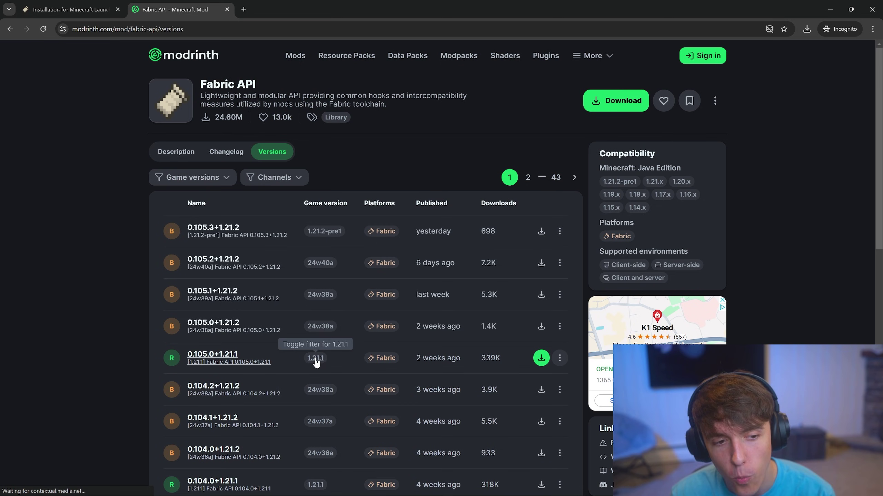
click(541, 359)
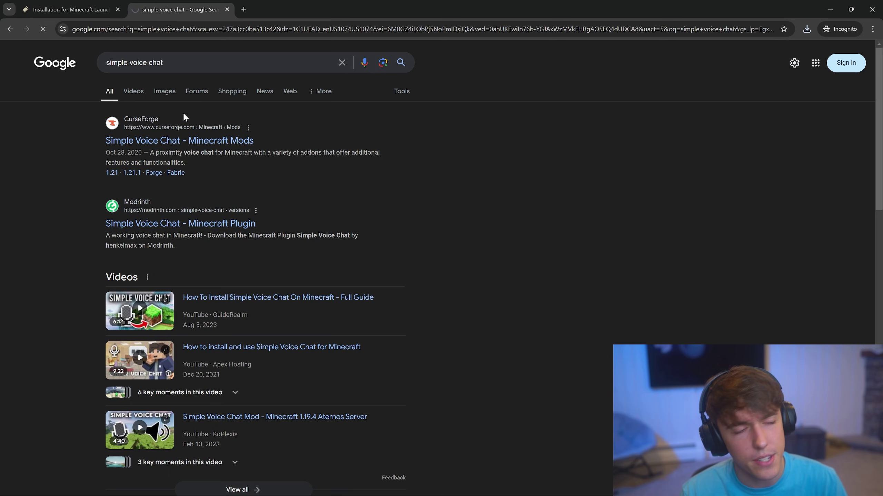
click(180, 223)
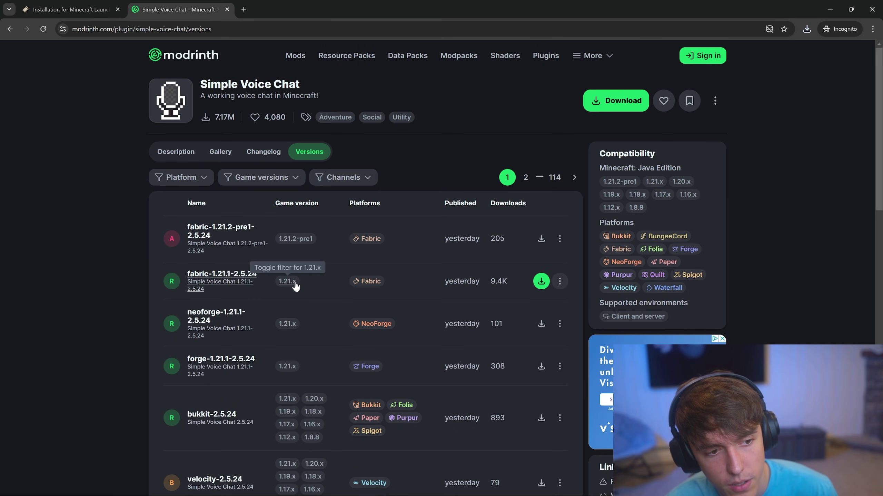
click(541, 281)
Drag both jars into the mods folder and launch fabric-loader-1.21.1, confirming the modded play
drag(731, 118, 386, 275)
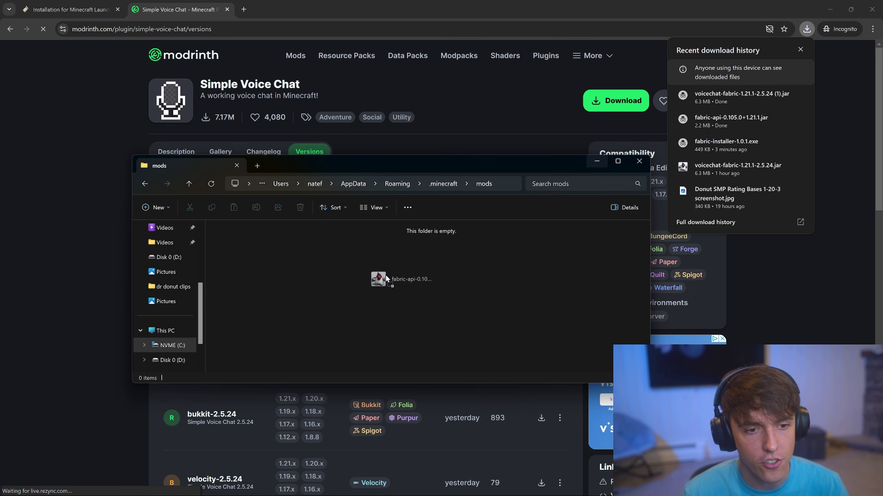
drag(302, 274, 302, 275)
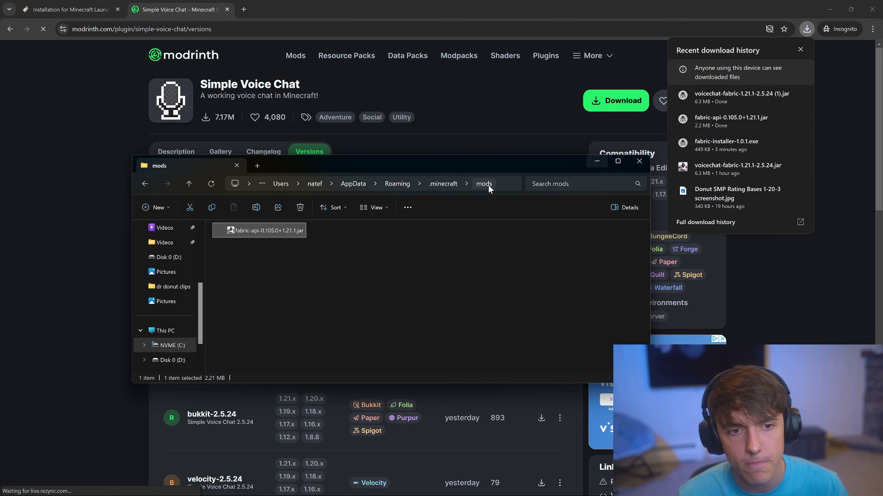
drag(719, 101, 422, 247)
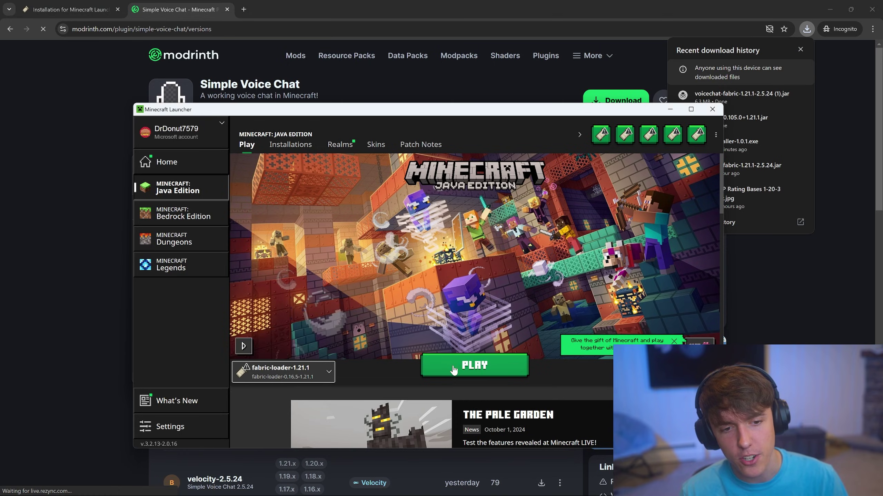
click(452, 366)
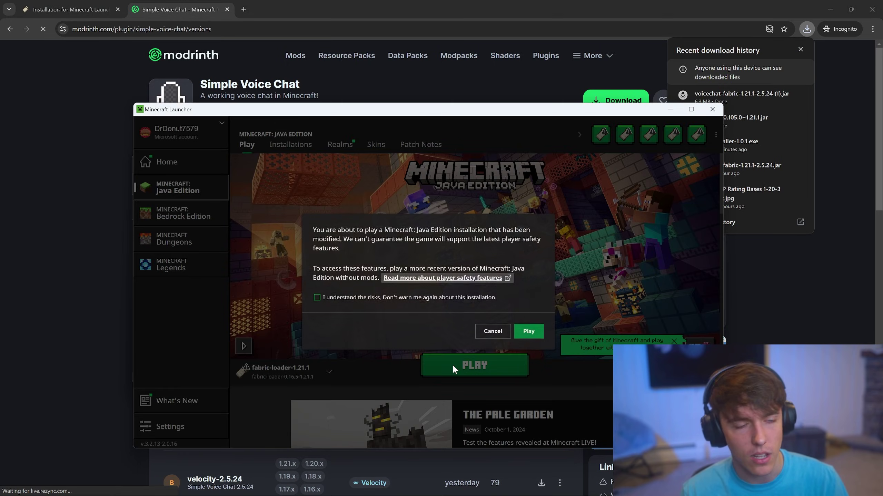
click(523, 332)
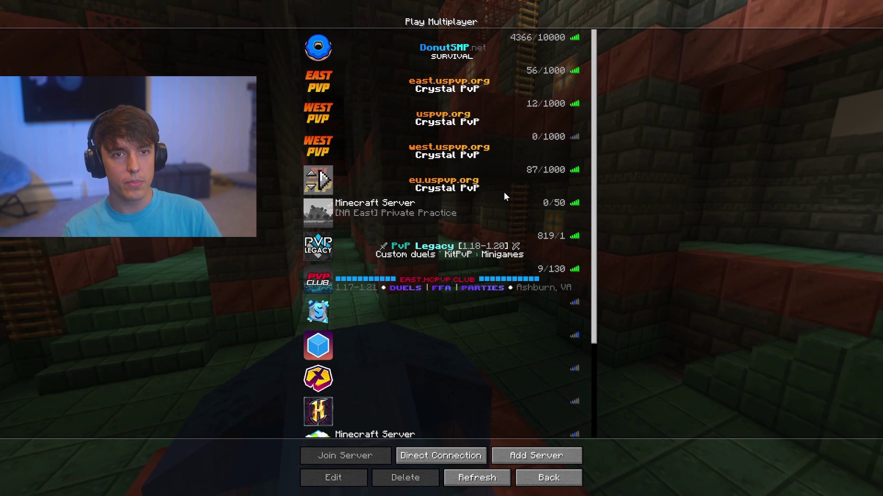
Join DonutSMP and check the Voice Chat Menu key under Controls > Key Binds
click(323, 48)
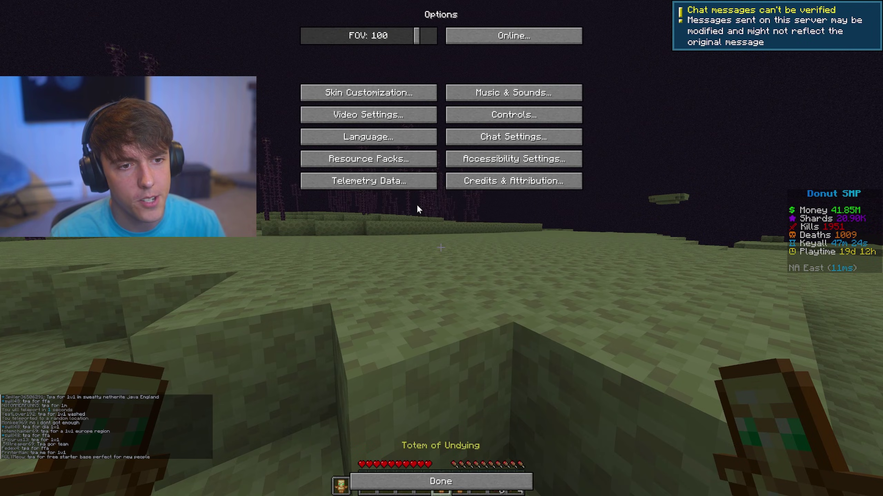
click(514, 115)
click(513, 43)
scroll(620, 223, down, 15)
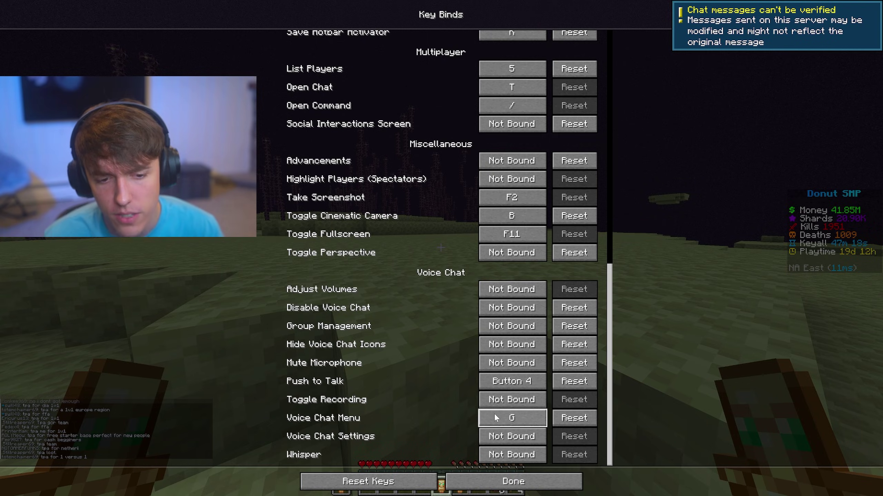
key(Escape)
In voice chat settings, confirm Chat Mic and Game speaker, and set activation to Voice
key(g)
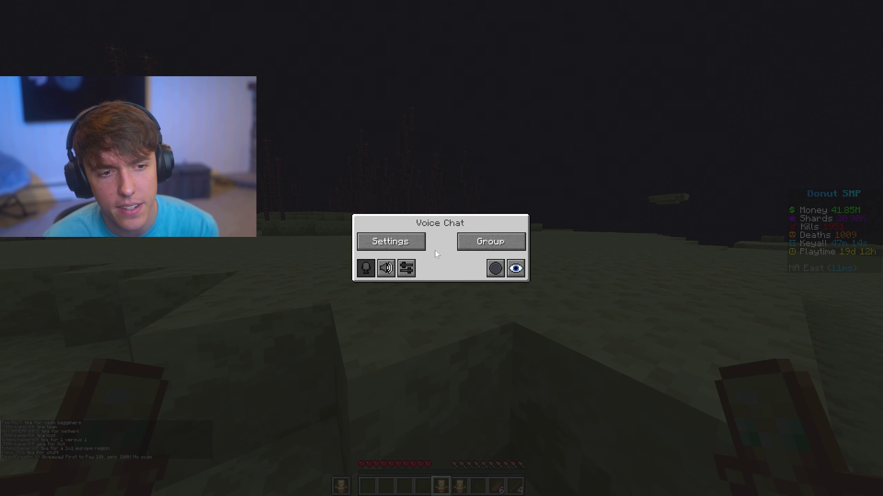
click(415, 244)
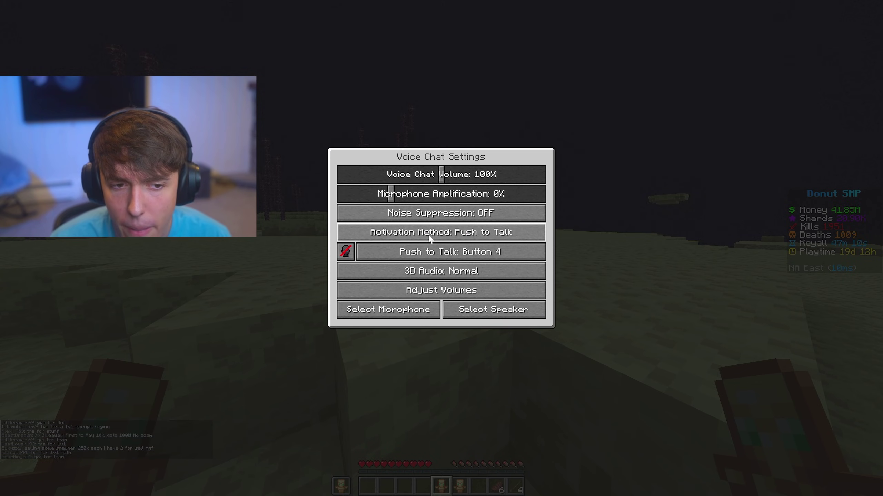
click(391, 312)
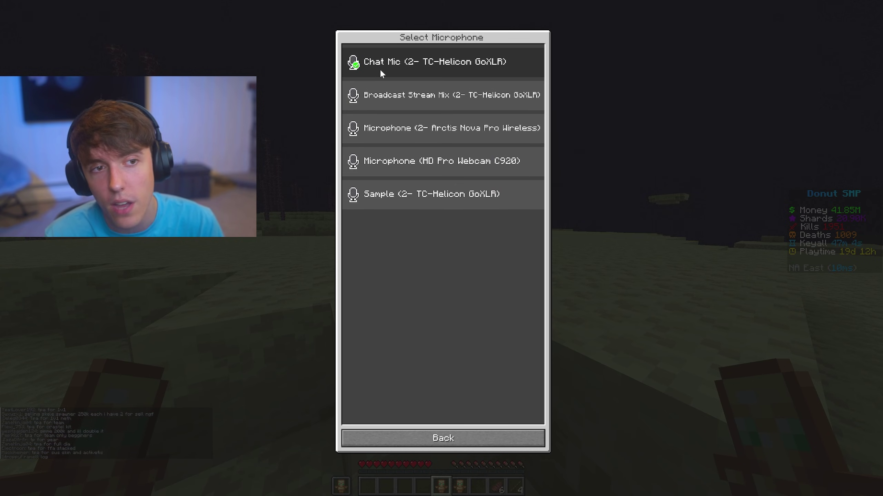
click(449, 437)
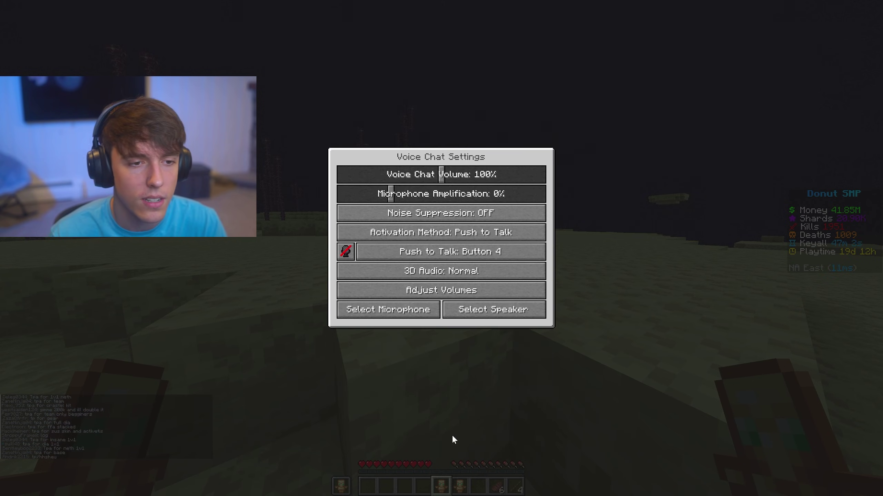
click(481, 314)
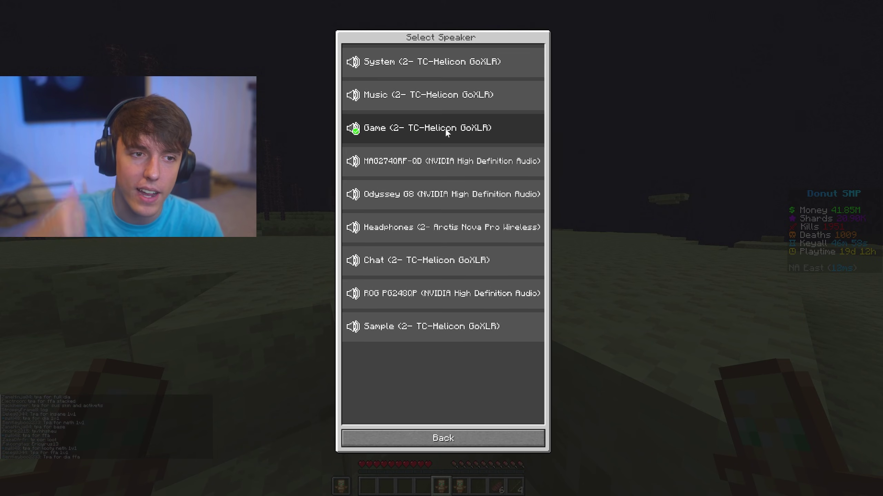
click(443, 438)
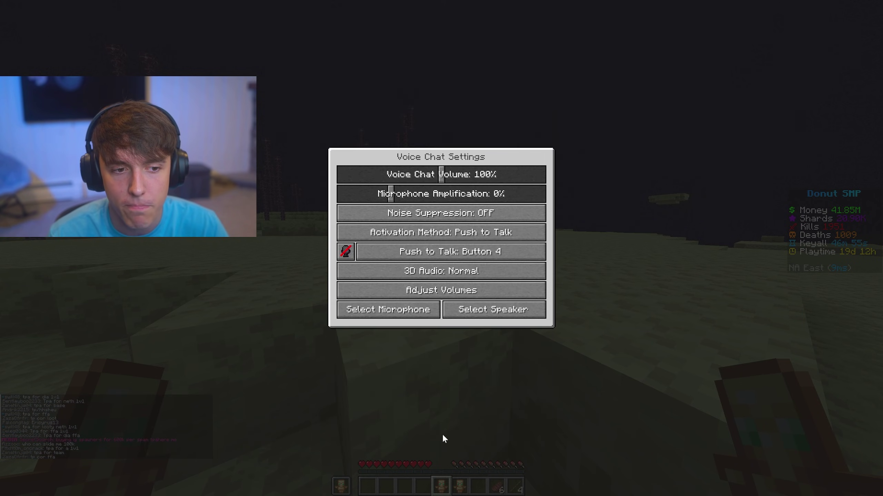
click(464, 237)
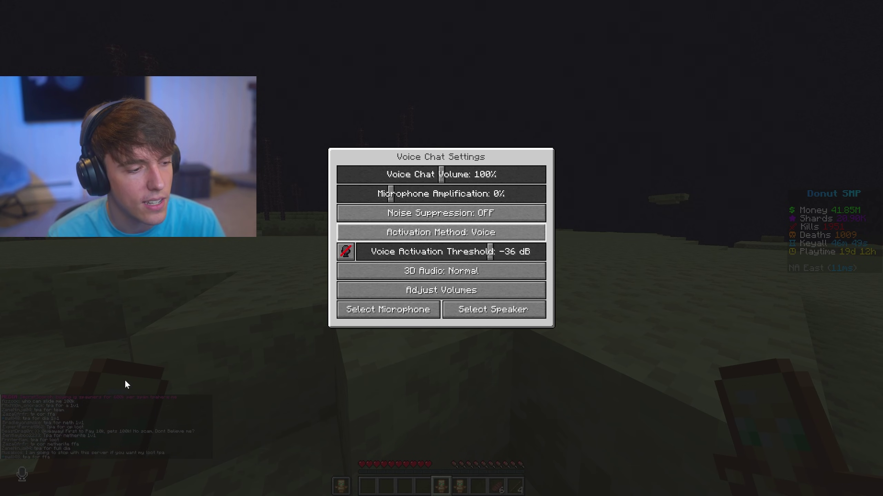